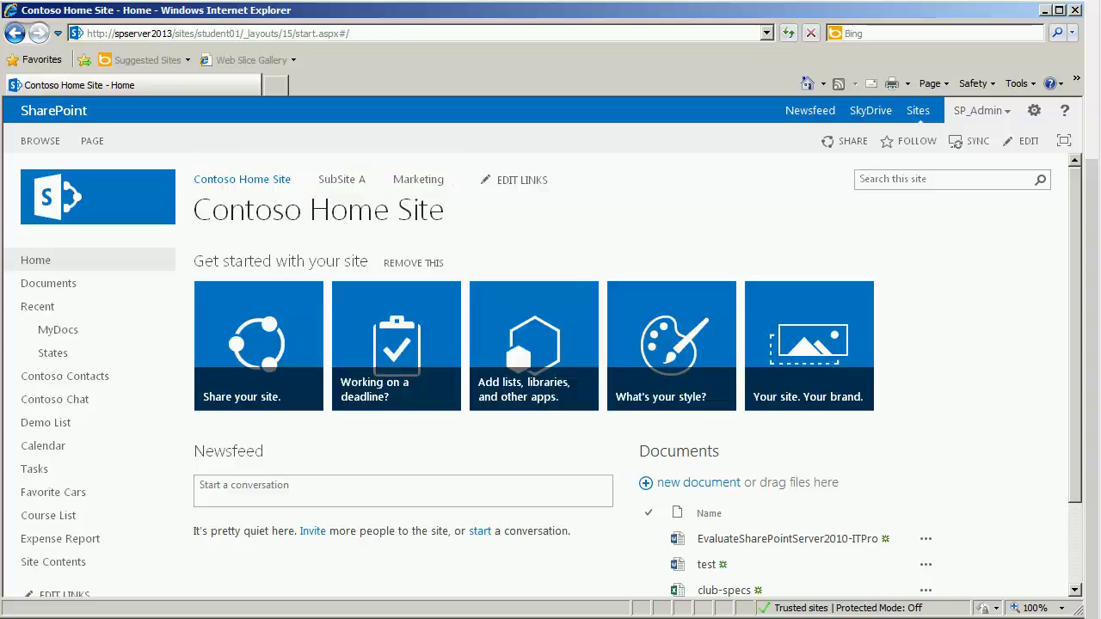
Step: Go to the Marketing site, then to its Project-X subsite home page
{"action": "left_click", "coordinate": [417, 181]}
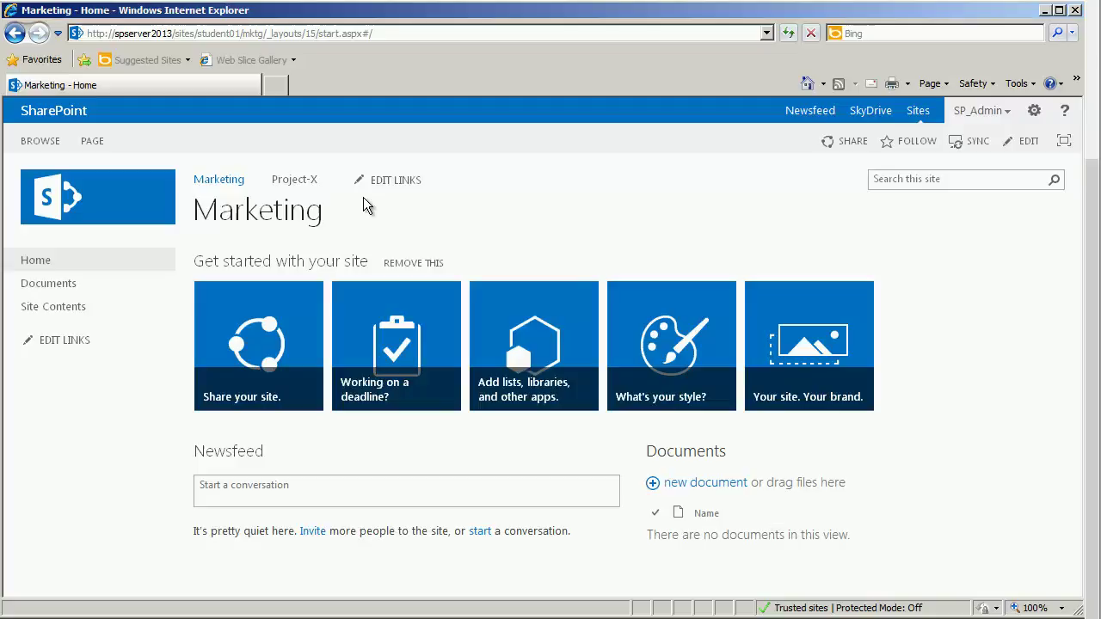
{"action": "left_click", "coordinate": [294, 185]}
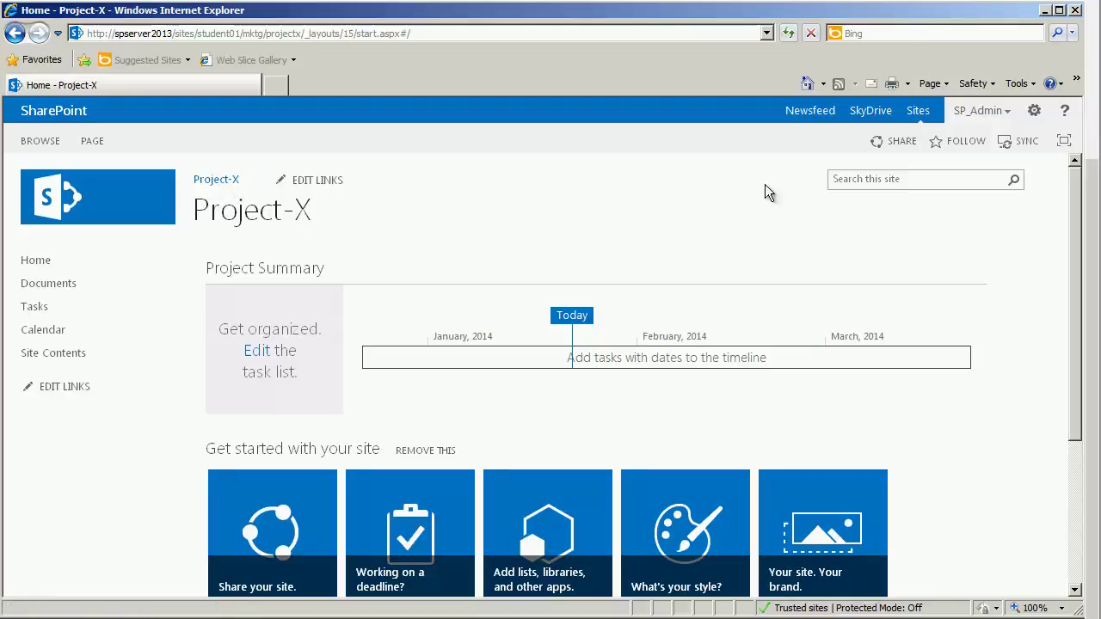
Step: Open Project-X's Site settings and its Top link bar page under Look and Feel
{"action": "left_click", "coordinate": [1034, 112]}
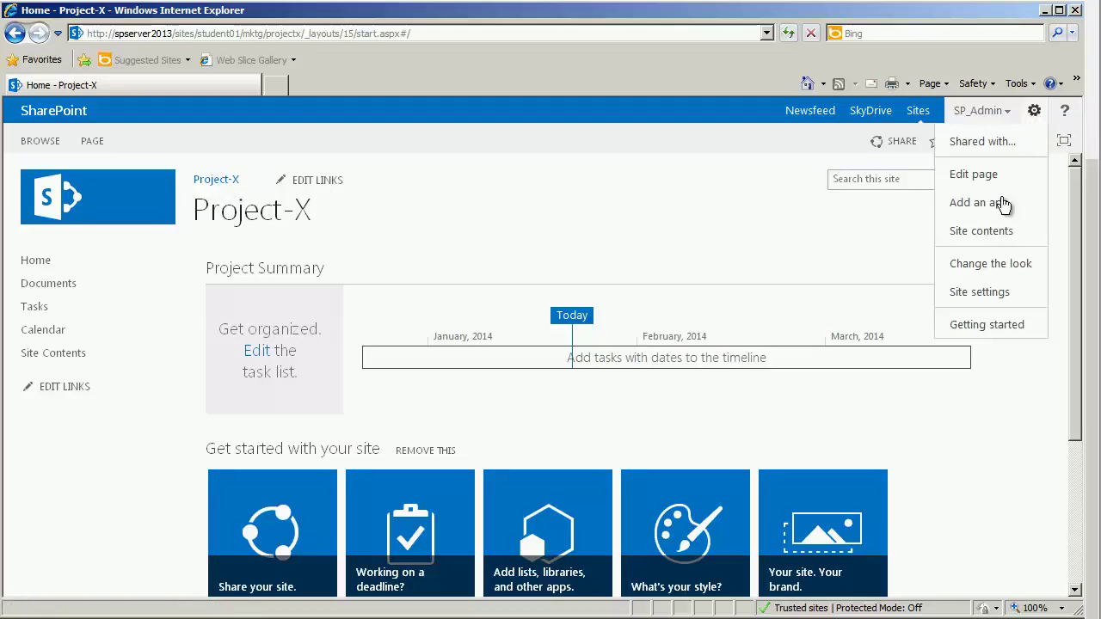
{"action": "left_click", "coordinate": [977, 293]}
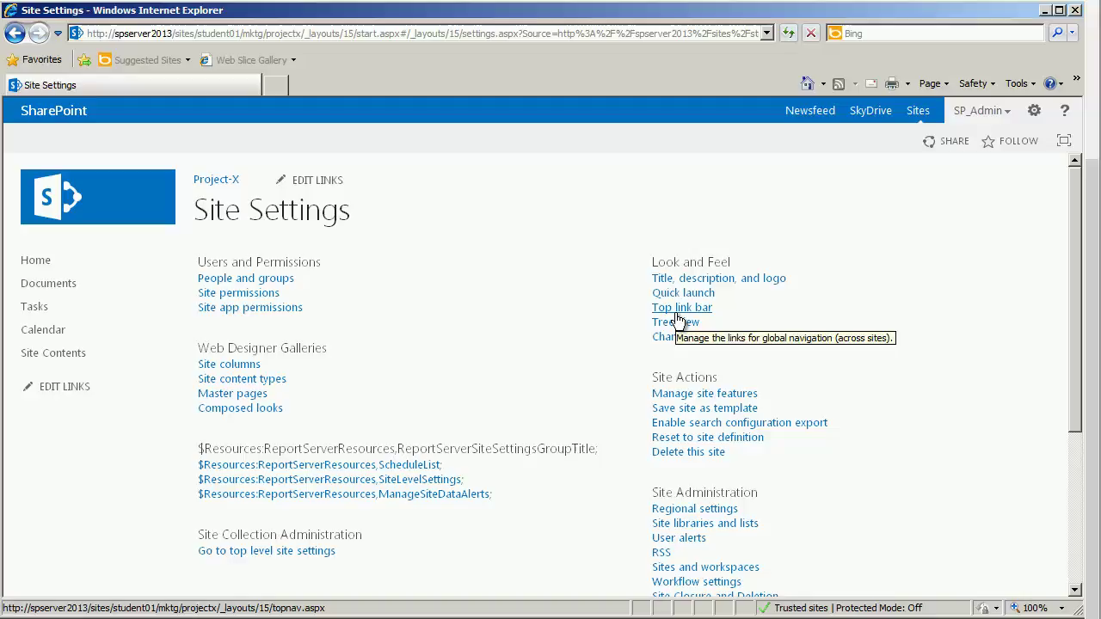
{"action": "left_click", "coordinate": [676, 313]}
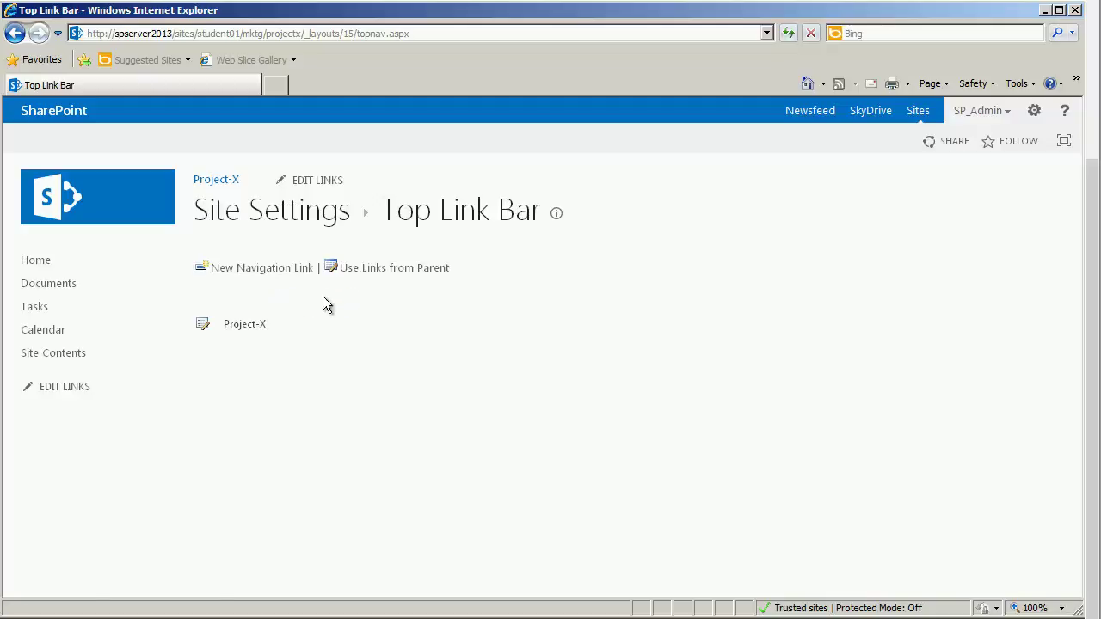
Step: Switch Project-X's top link bar to Use Links from Parent and confirm
{"action": "left_click", "coordinate": [391, 272]}
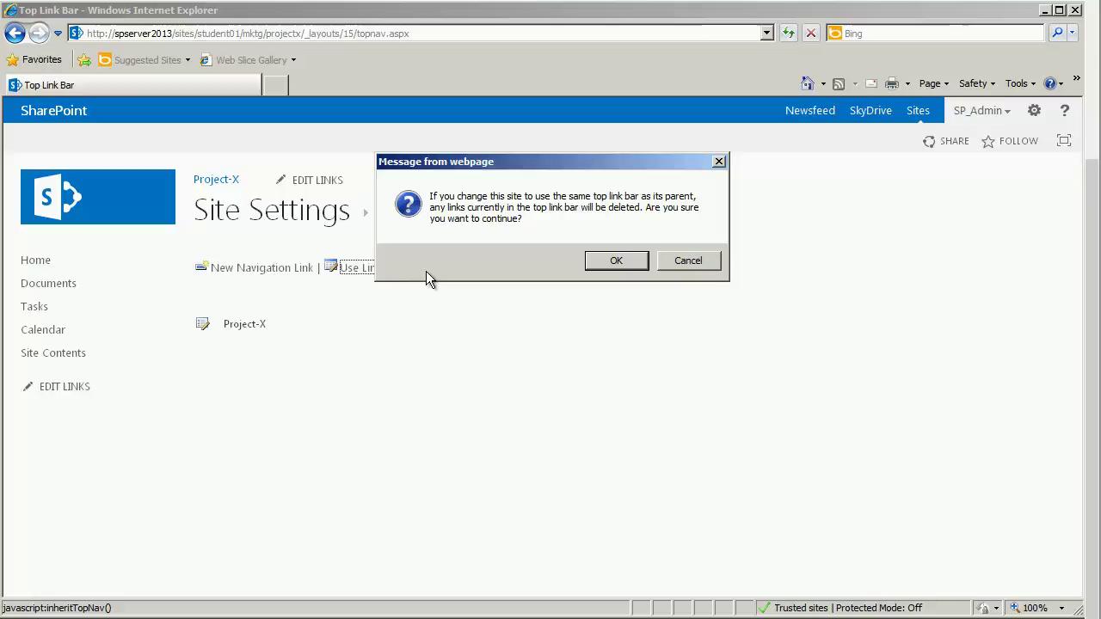
{"action": "left_click", "coordinate": [625, 265]}
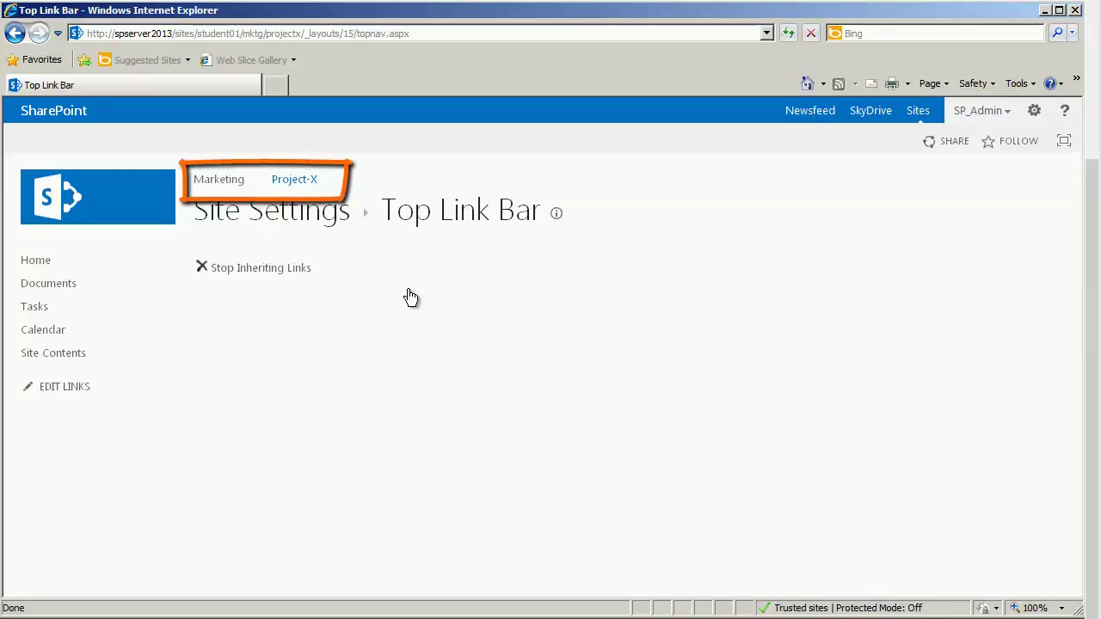
Step: Go to the Marketing home page and cancel editing its top links, leaving them unchanged
{"action": "left_click", "coordinate": [291, 181]}
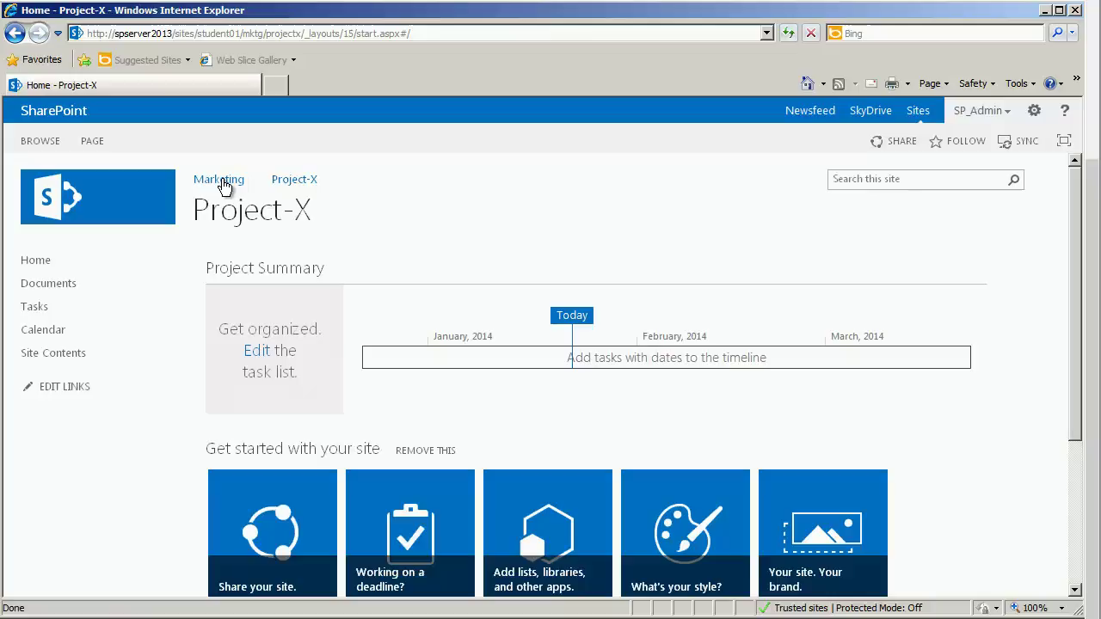
{"action": "left_click", "coordinate": [220, 181]}
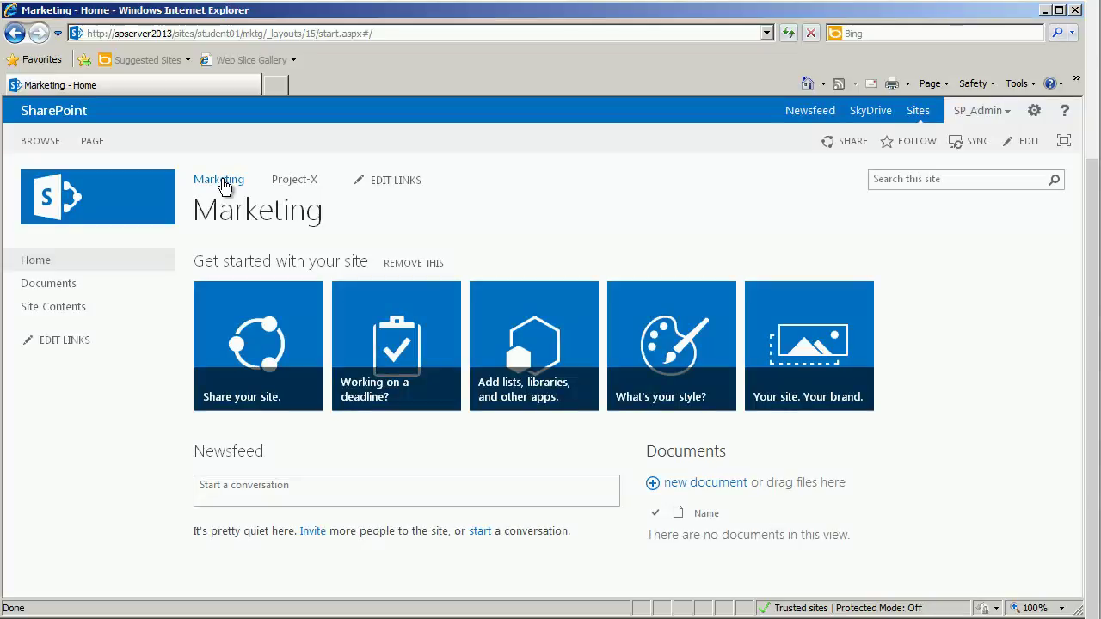
{"action": "left_click", "coordinate": [407, 184]}
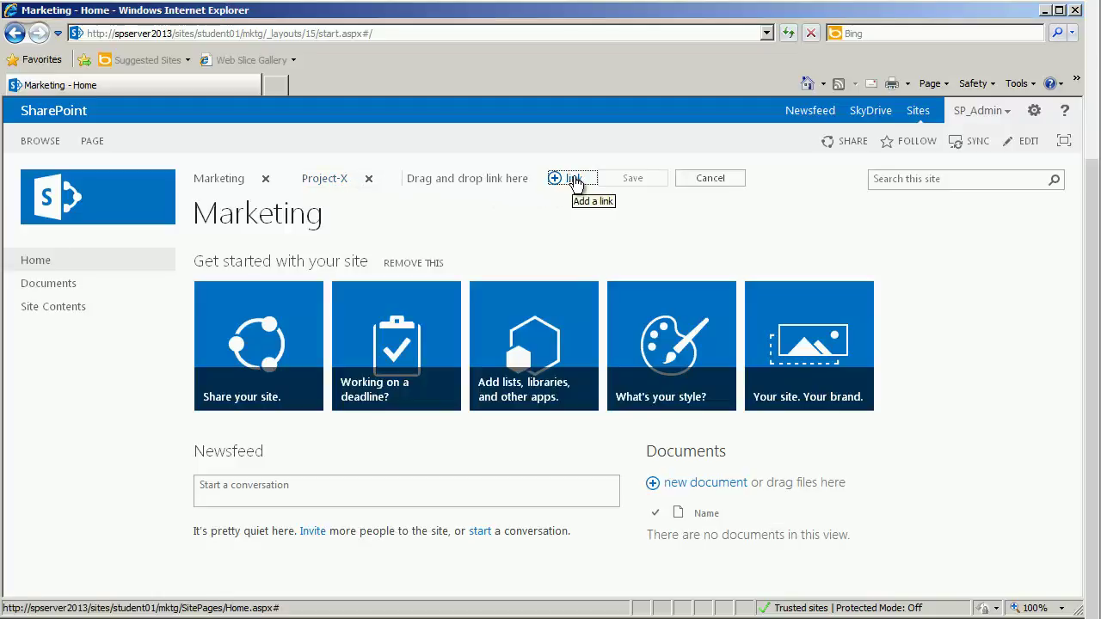
{"action": "left_click", "coordinate": [722, 183]}
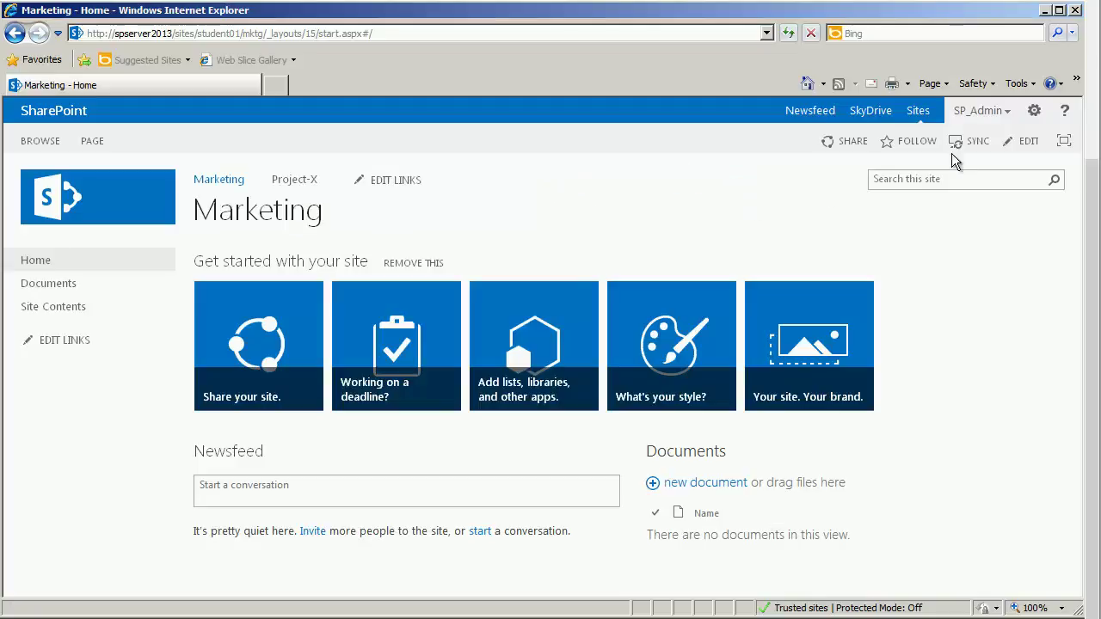
Step: Set Marketing's top link bar to Use Links from Parent, then return to Contoso Home Site
{"action": "left_click", "coordinate": [1034, 111]}
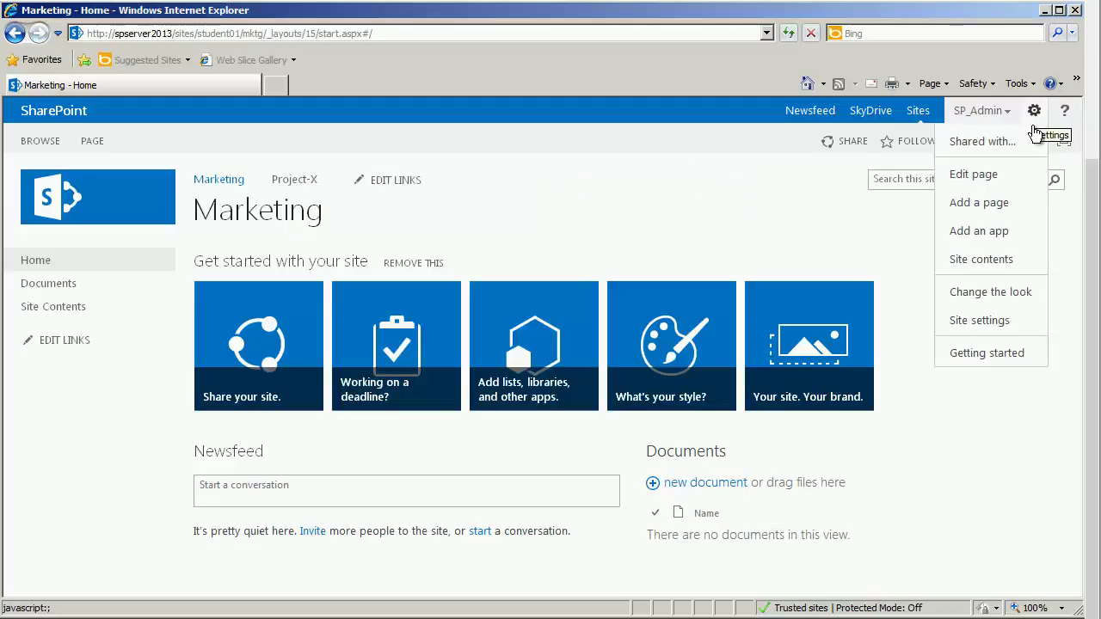
{"action": "left_click", "coordinate": [979, 320]}
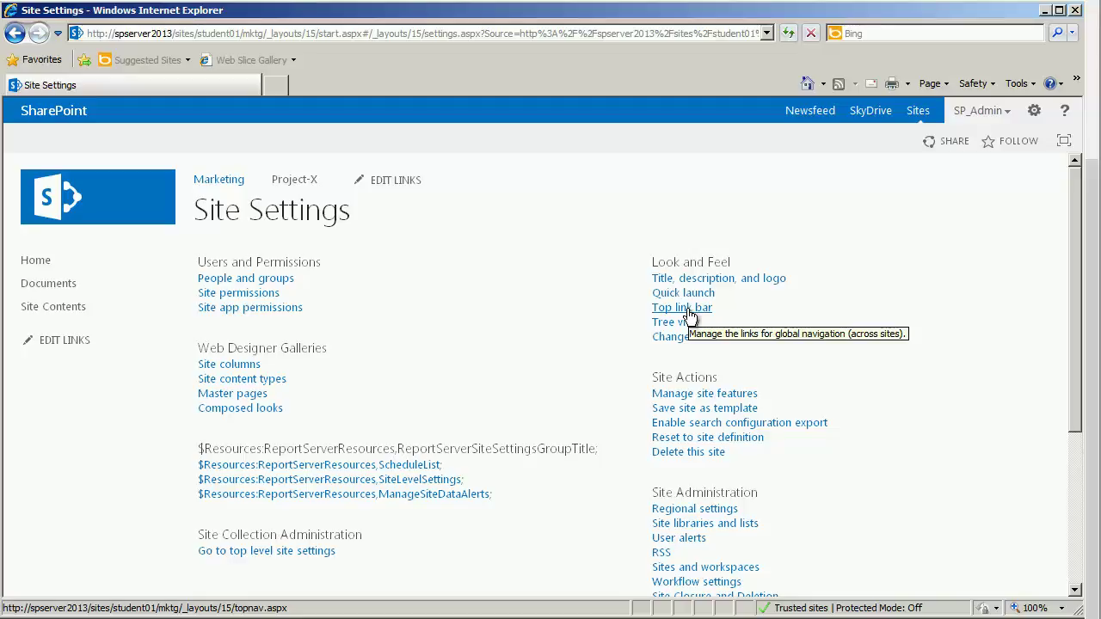
{"action": "left_click", "coordinate": [689, 310]}
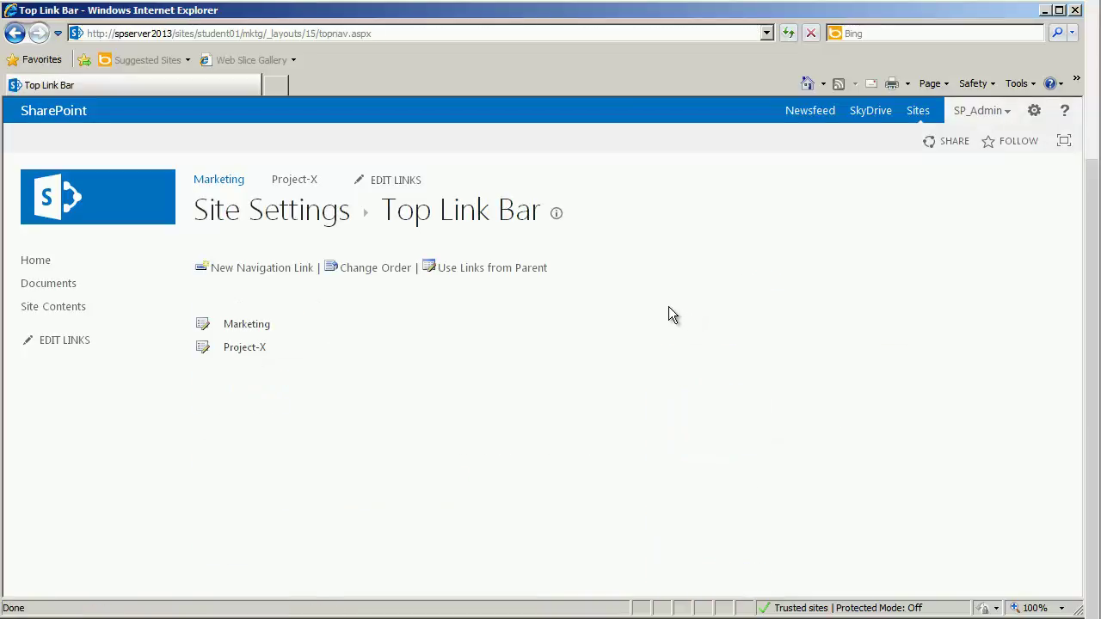
{"action": "left_click", "coordinate": [474, 269]}
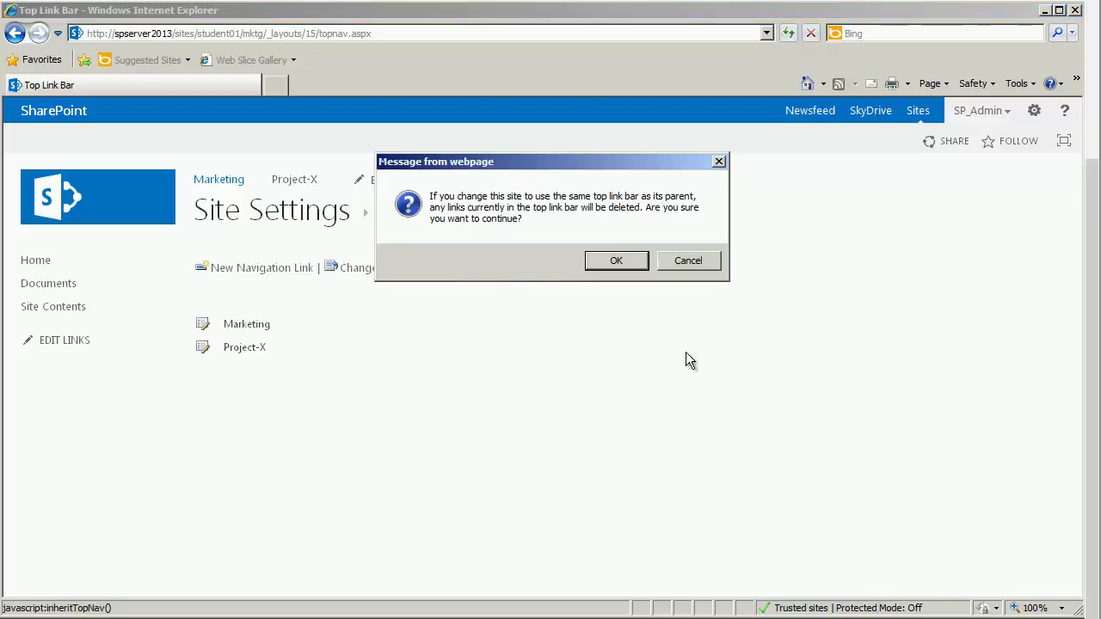
{"action": "left_click", "coordinate": [608, 267]}
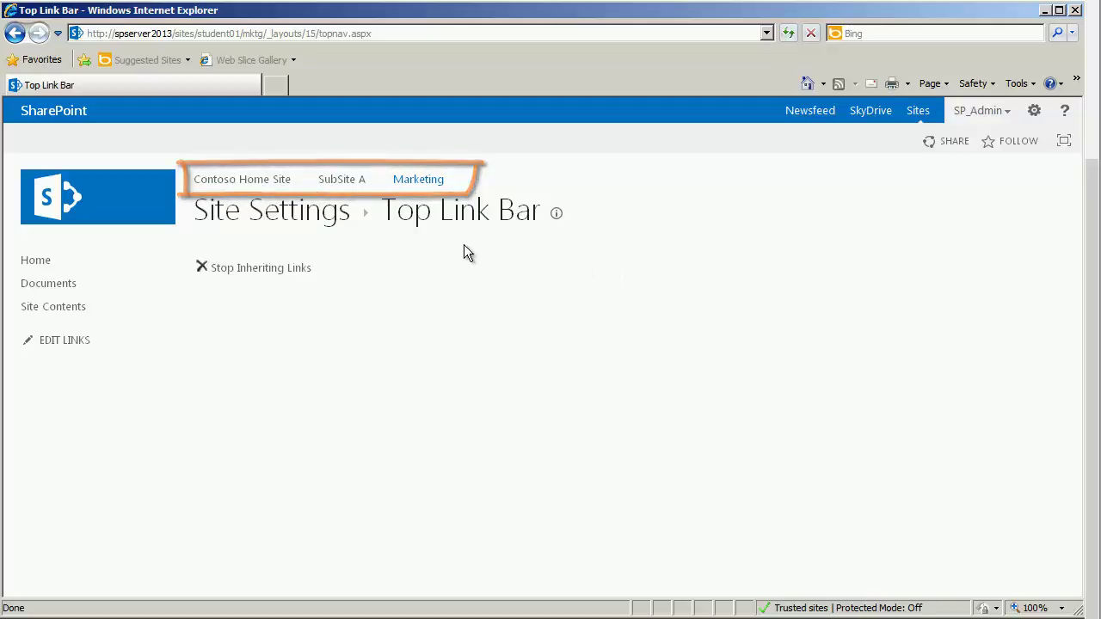
{"action": "left_click", "coordinate": [245, 183]}
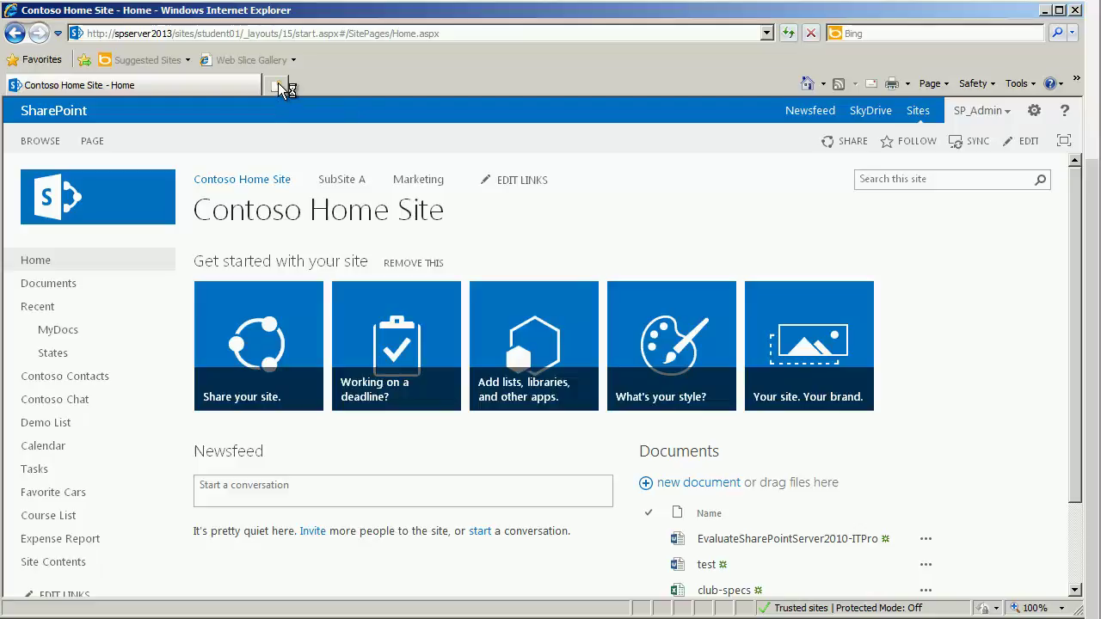
Step: In a new tab, open Project-X from the Marketing site's Site Contents
{"action": "left_click", "coordinate": [277, 85]}
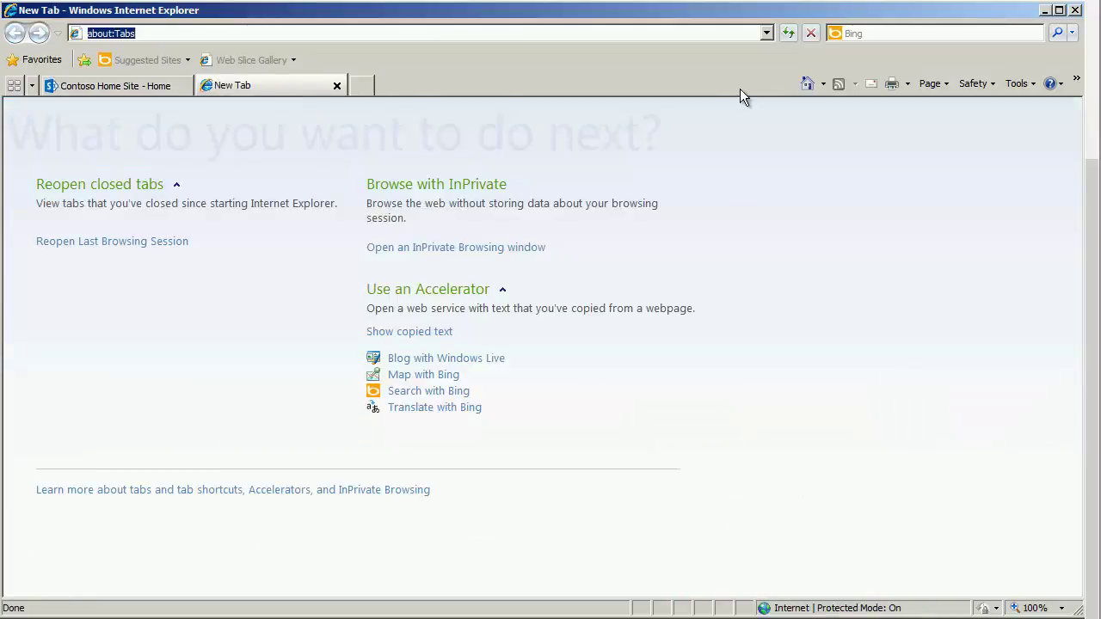
{"action": "left_click", "coordinate": [809, 84]}
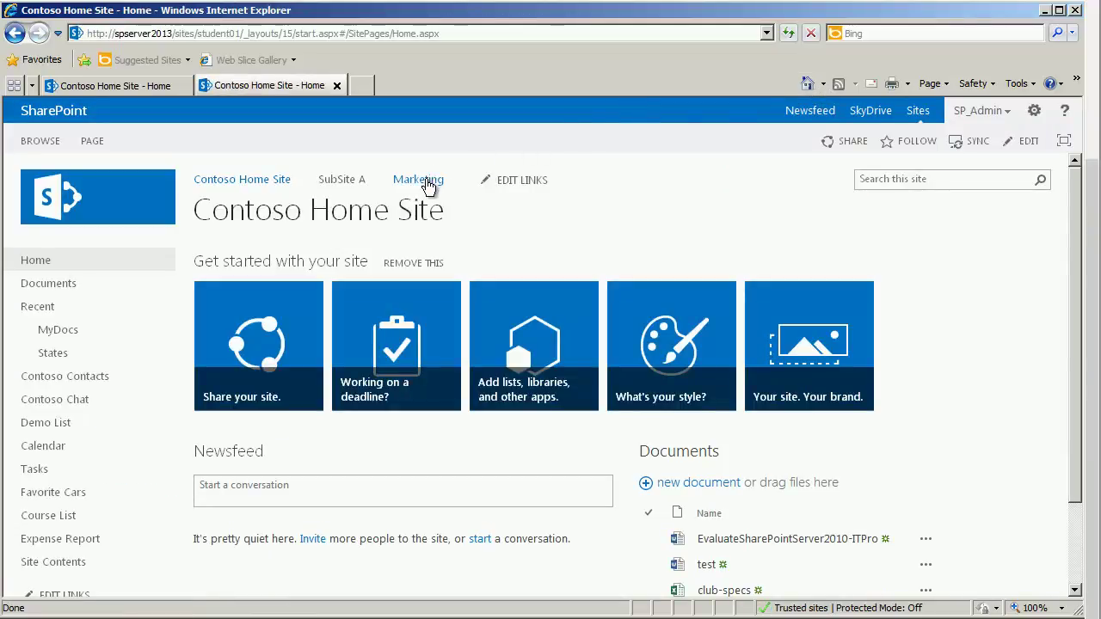
{"action": "left_click", "coordinate": [423, 180]}
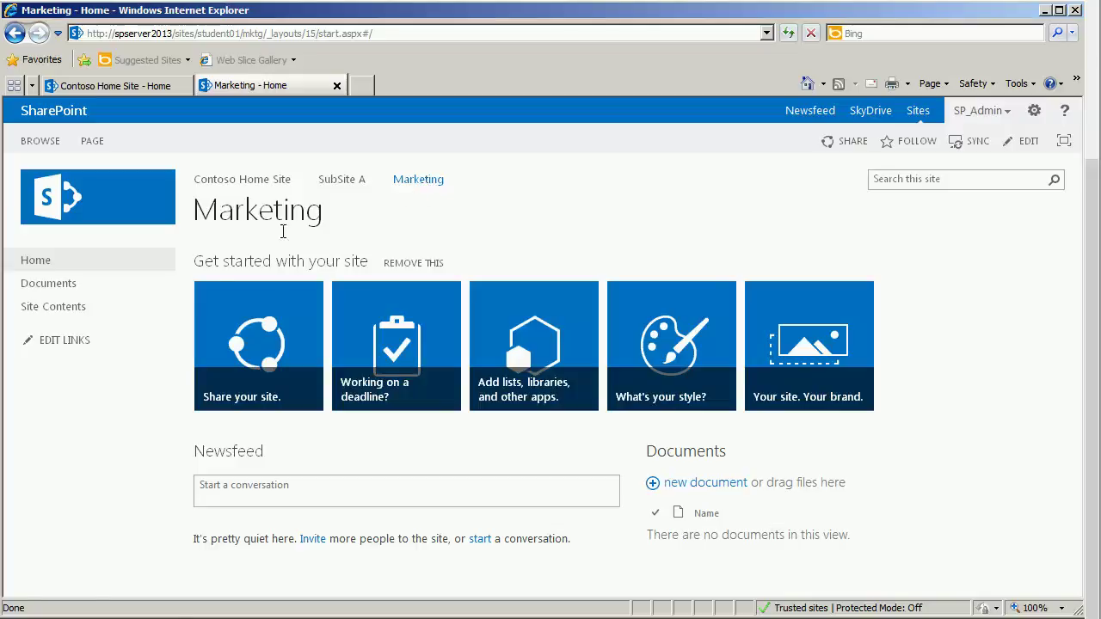
{"action": "left_click", "coordinate": [74, 312]}
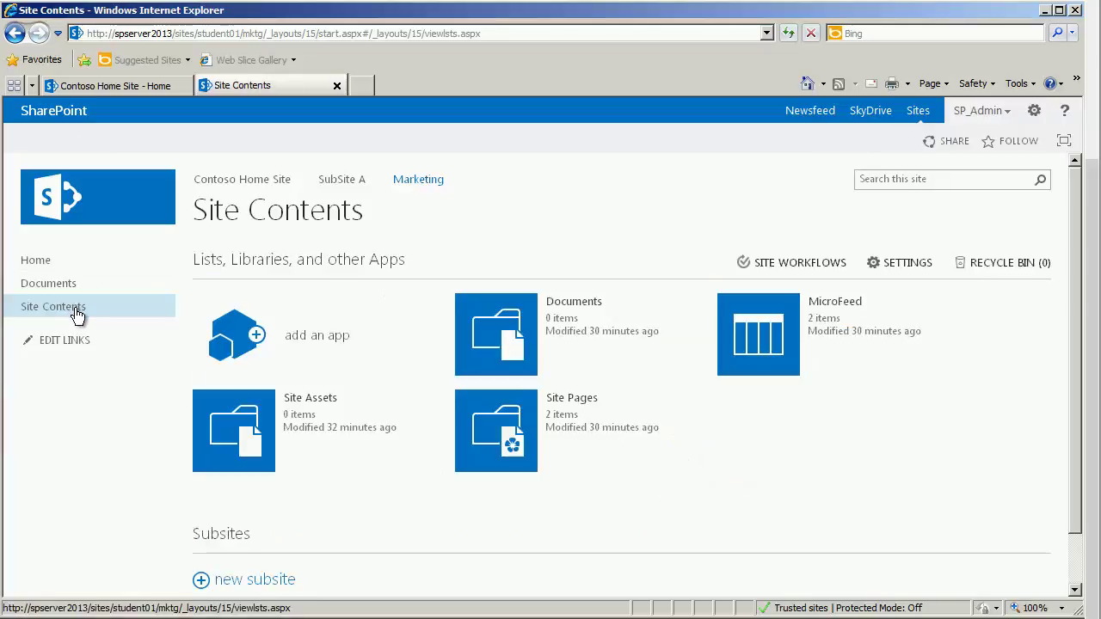
{"action": "scroll", "coordinate": [449, 434], "scroll_direction": "down", "scroll_amount": 2}
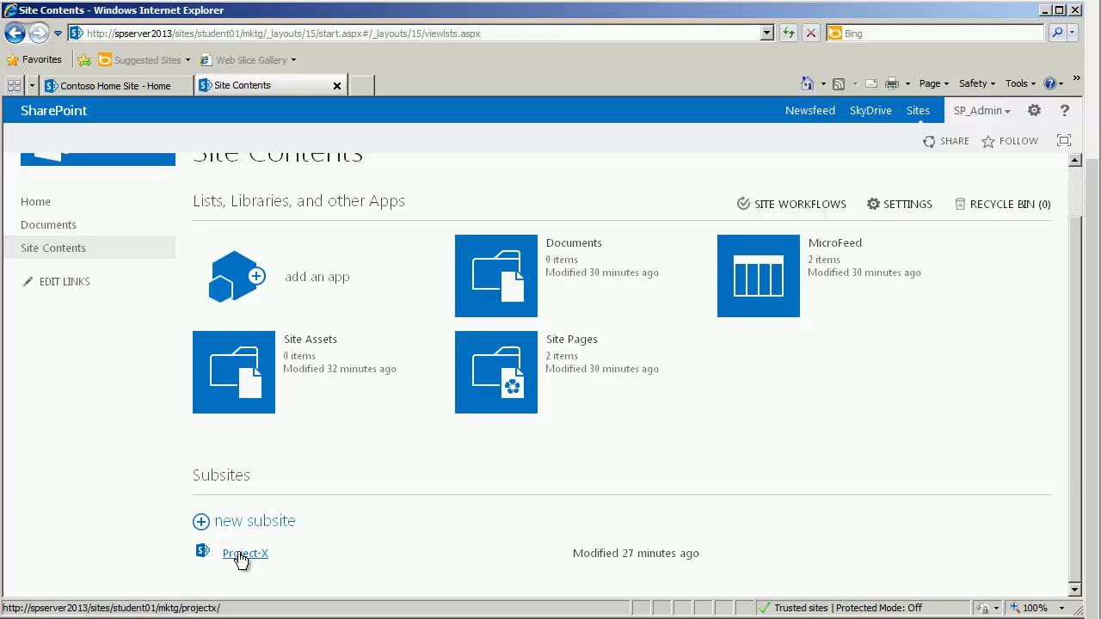
{"action": "left_click", "coordinate": [242, 556]}
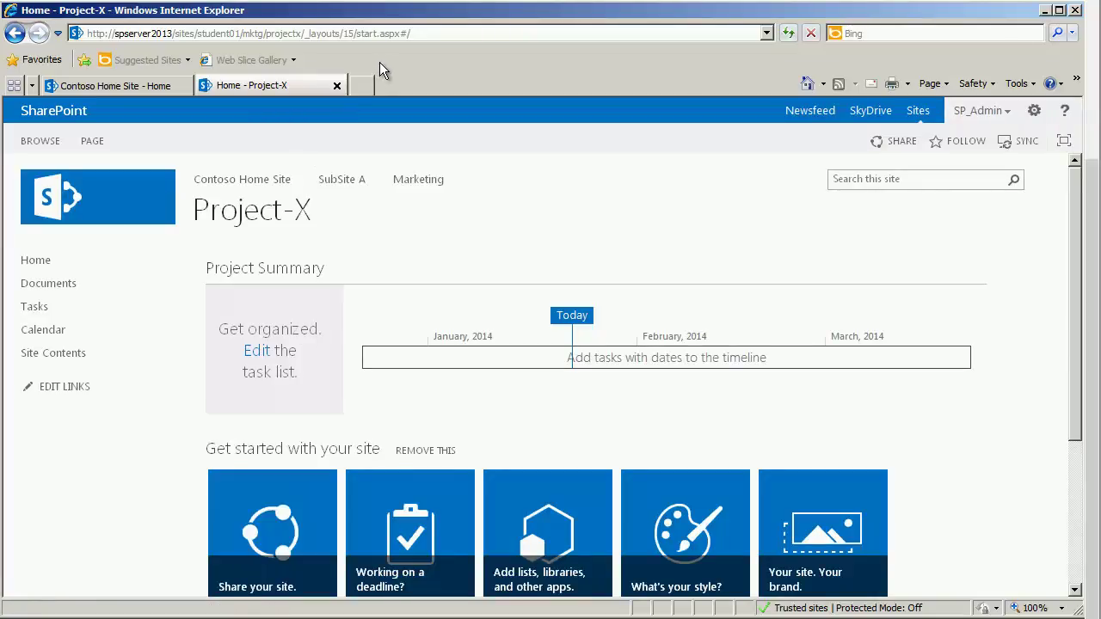
Step: Copy the Project-X page's URL from the browser address bar
{"action": "left_click", "coordinate": [367, 35]}
{"action": "right_click", "coordinate": [365, 34]}
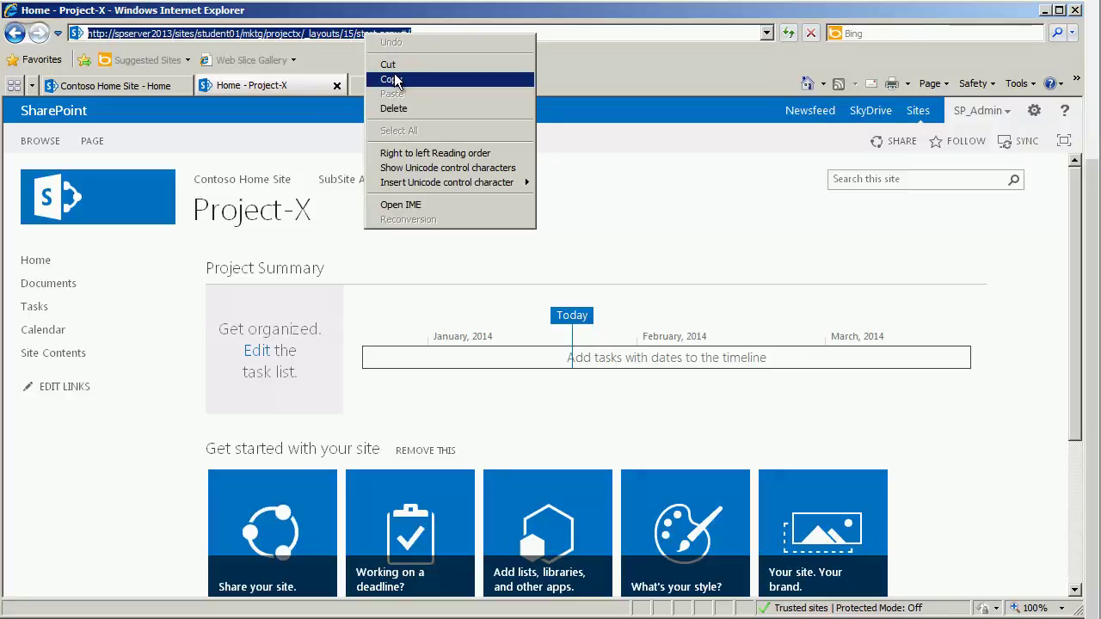
{"action": "left_click", "coordinate": [394, 79]}
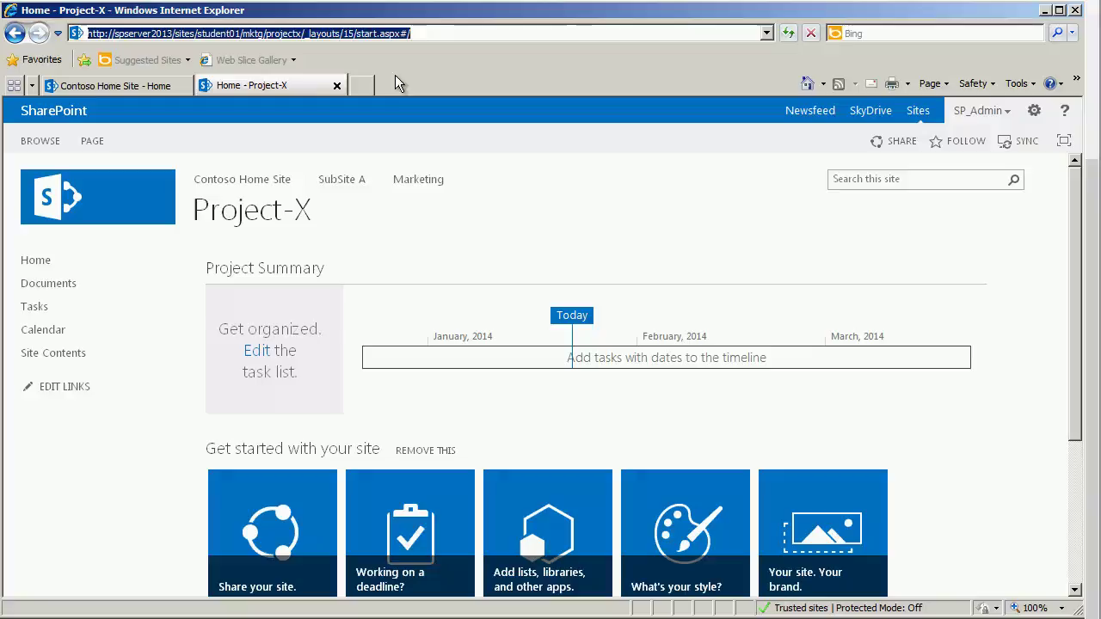
Step: On the Contoso Home Site, add a 'Project-X' top link with the pasted Project-X URL
{"action": "left_click", "coordinate": [138, 85]}
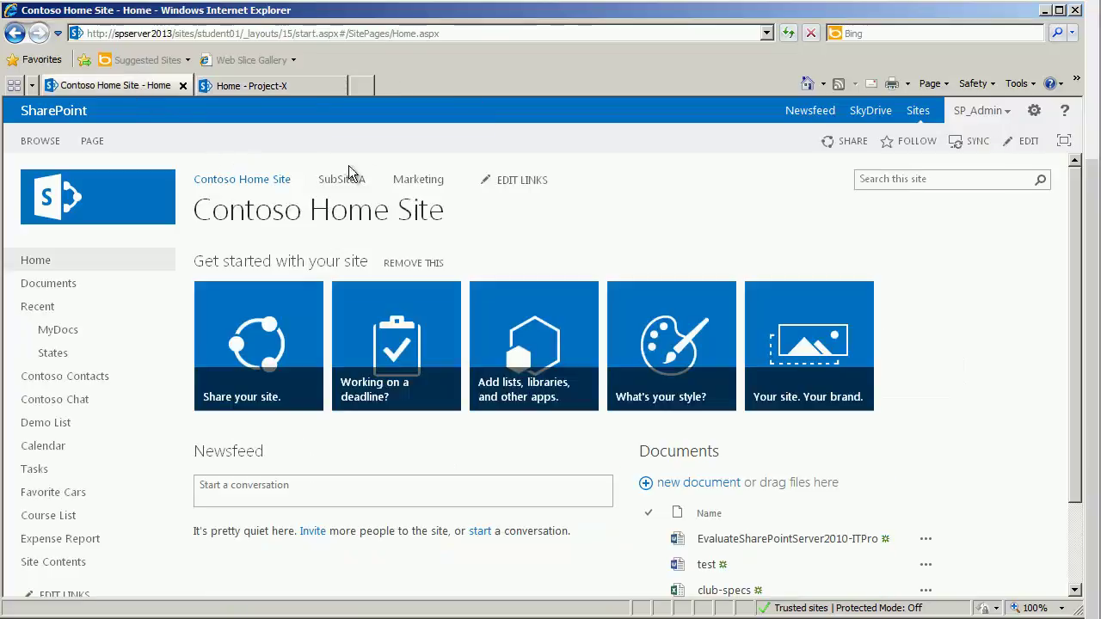
{"action": "left_click", "coordinate": [507, 189]}
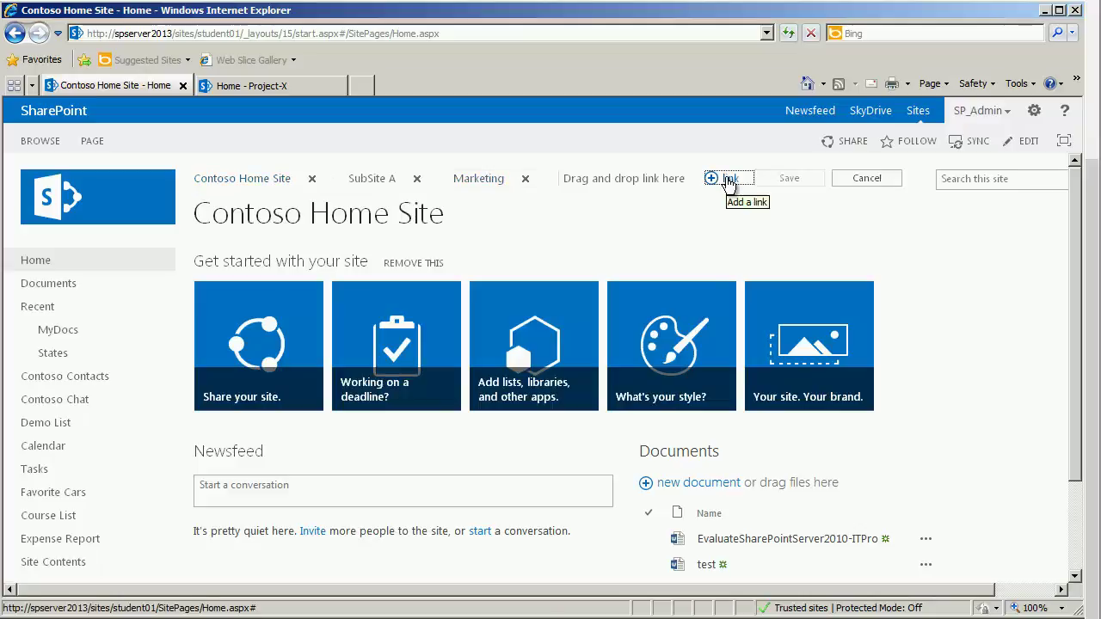
{"action": "left_click", "coordinate": [728, 180]}
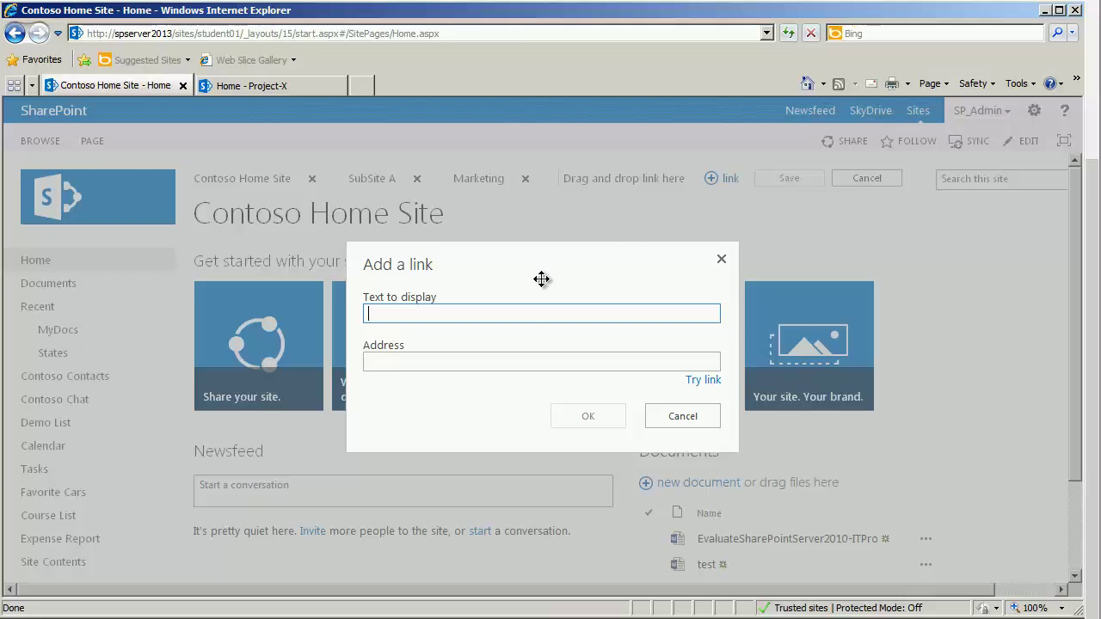
{"action": "type", "text": "Proje"}
{"action": "type", "text": "ct-X"}
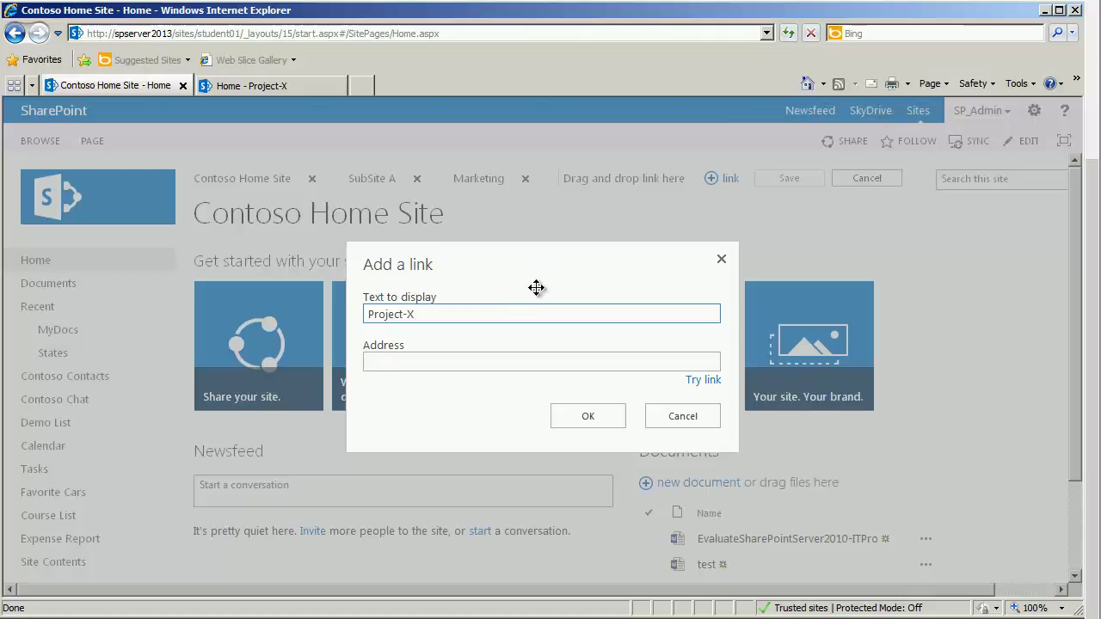
{"action": "left_click", "coordinate": [441, 363]}
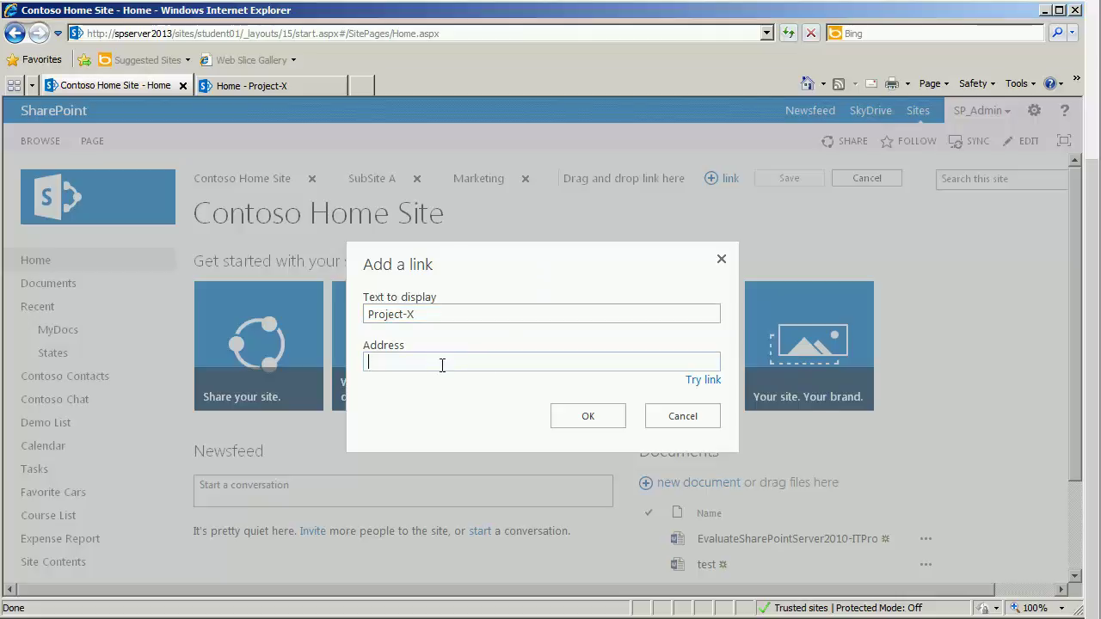
{"action": "key", "text": "ctrl+v"}
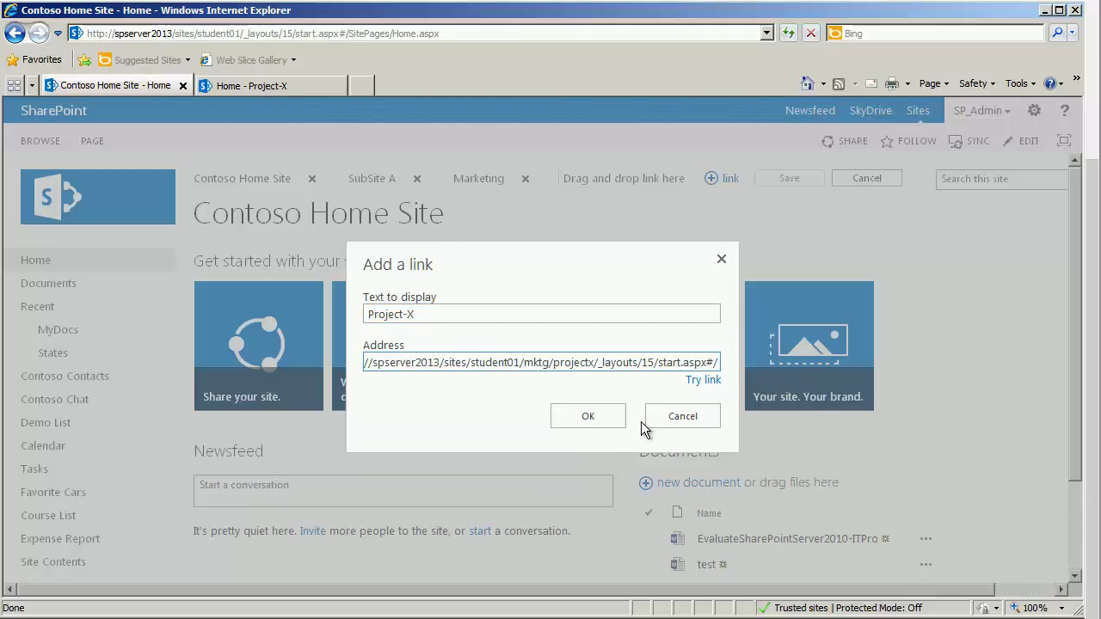
{"action": "left_click", "coordinate": [587, 417]}
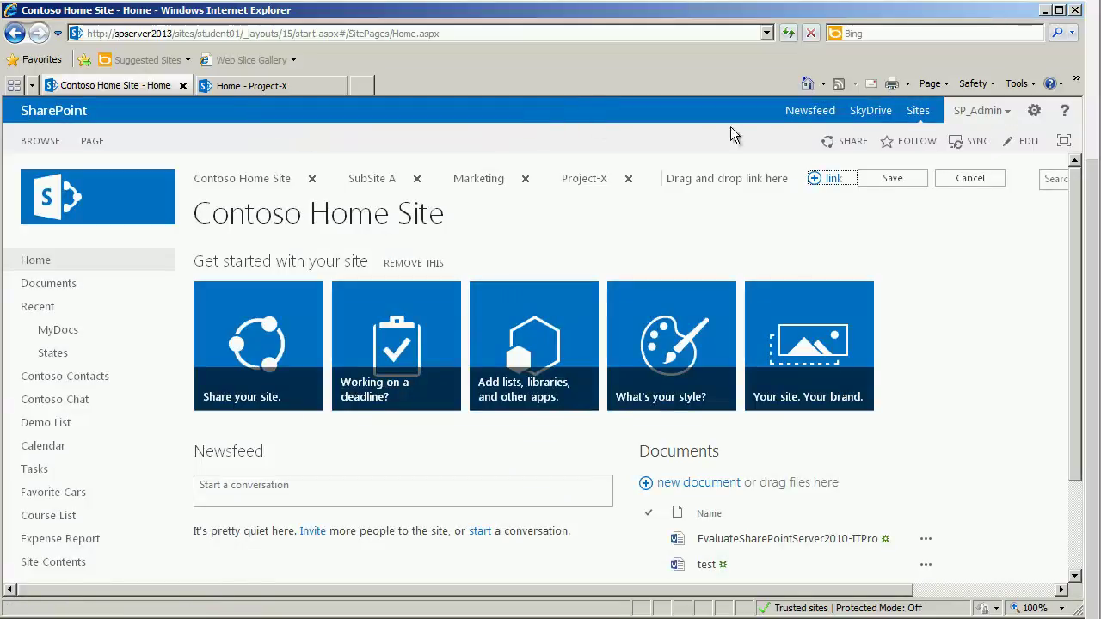
Step: Save the top links, then visit Marketing, Project-X, and Contoso Home Site to verify
{"action": "left_click", "coordinate": [894, 181]}
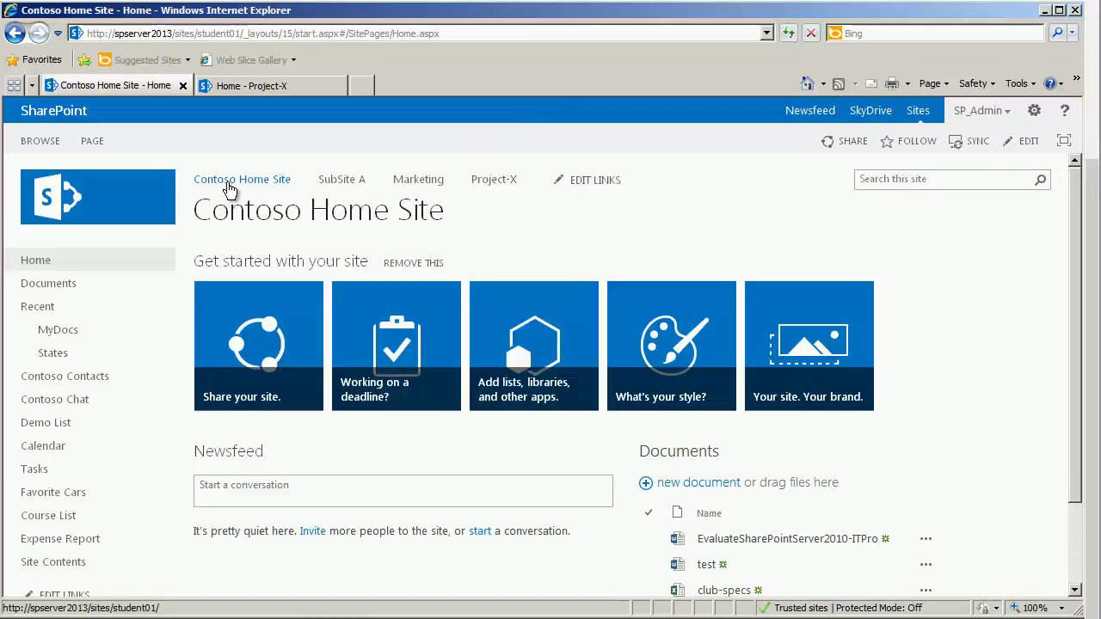
{"action": "left_click", "coordinate": [430, 183]}
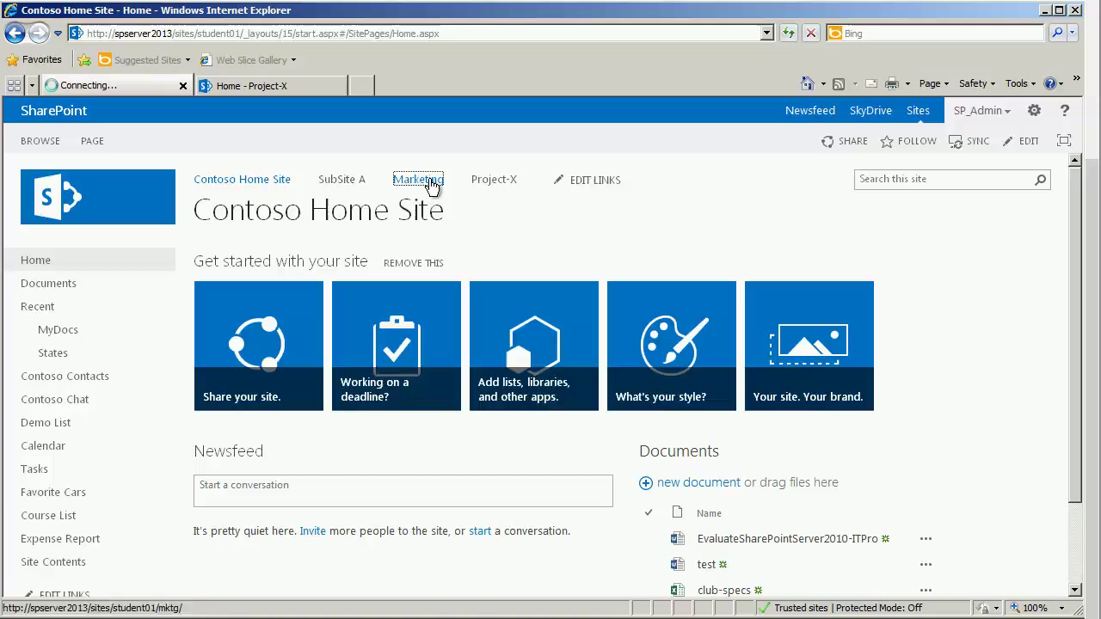
{"action": "left_click", "coordinate": [498, 185]}
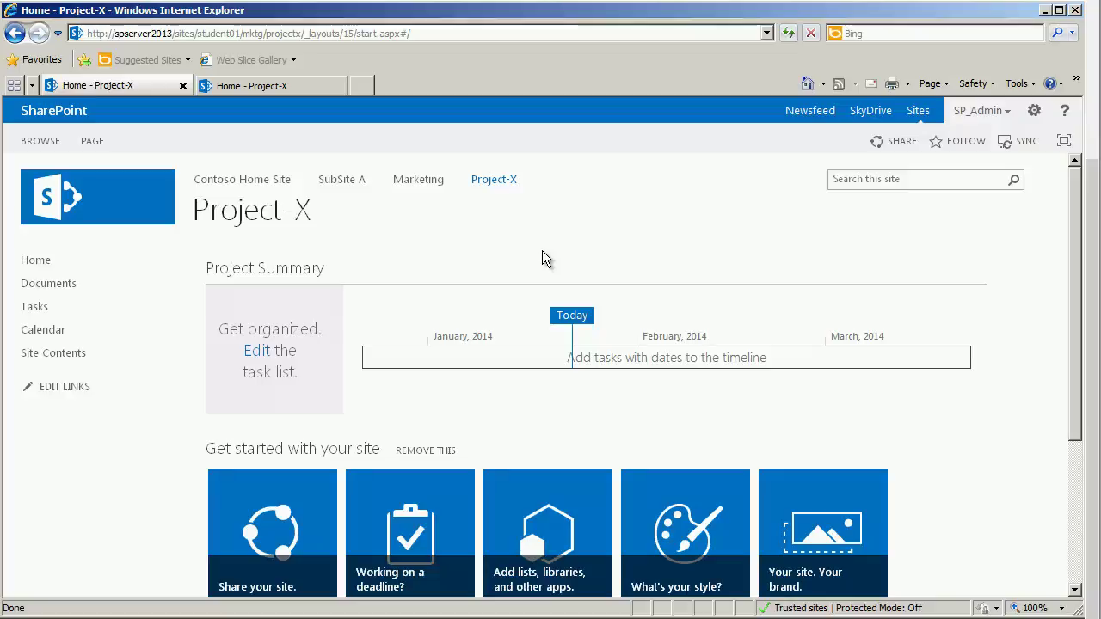
{"action": "left_click", "coordinate": [259, 181]}
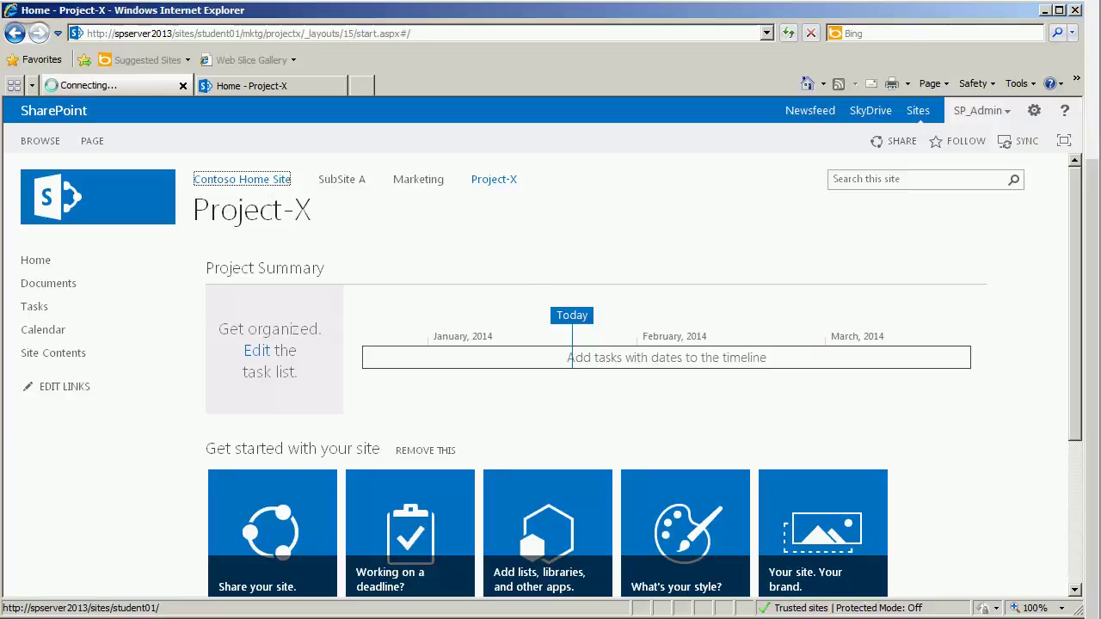